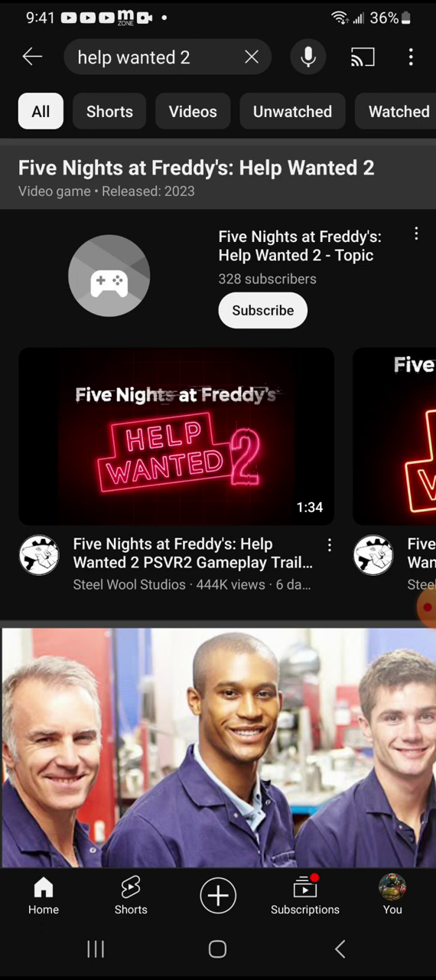
scroll(219, 489, down, 1)
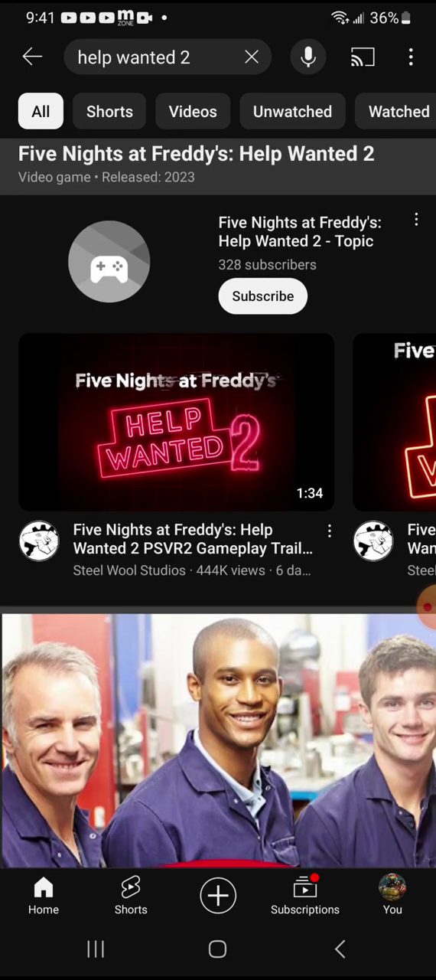
scroll(218, 490, down, 1)
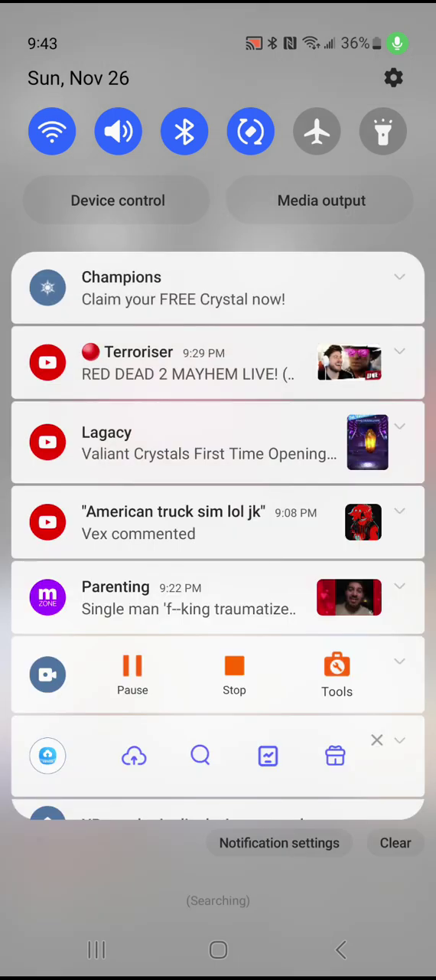
Enable Do Not Disturb from the second quick-settings page and return to YouTube.
drag(218, 229, 218, 689)
drag(375, 612, 61, 613)
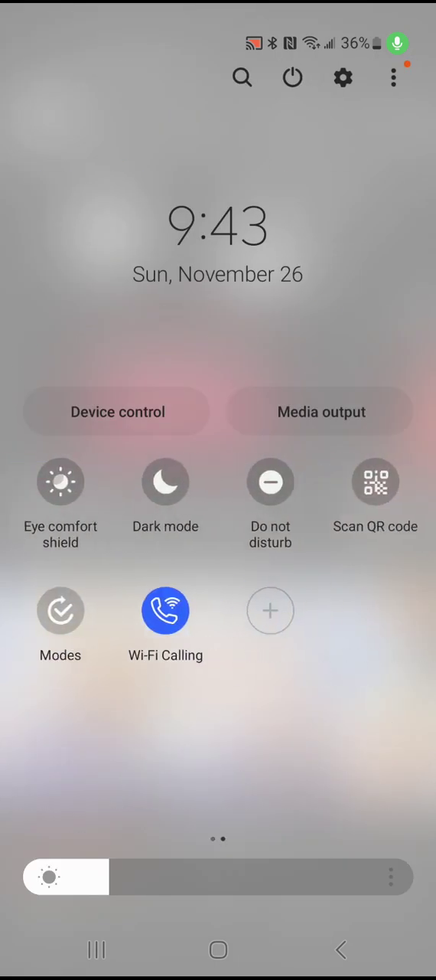
click(270, 481)
drag(219, 842, 218, 307)
key(Escape)
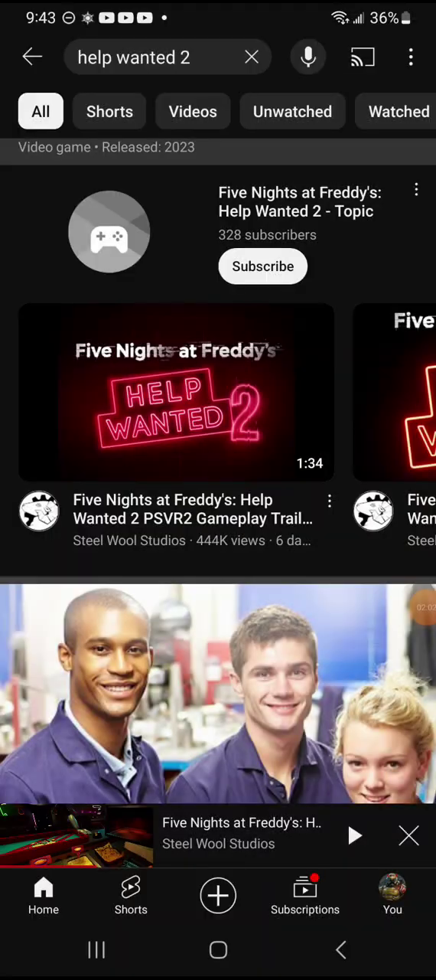
Expand the mini player into the Help Wanted 2 PSVR2 Gameplay Trailer watch page.
click(218, 398)
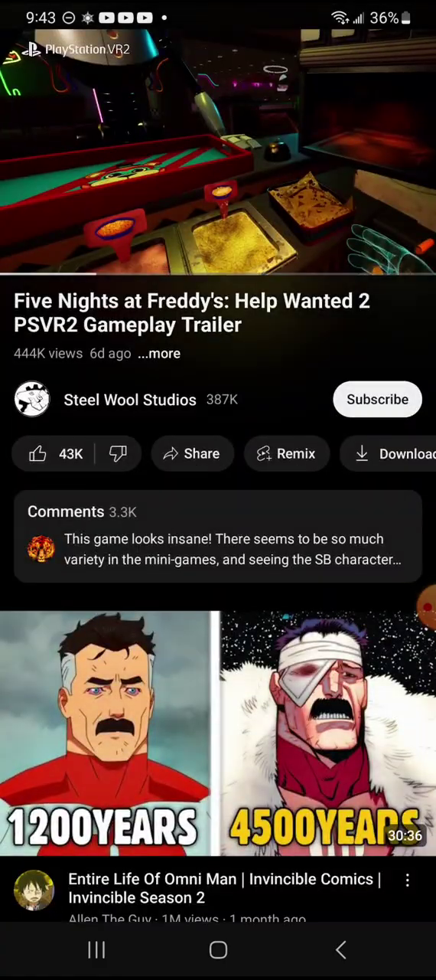